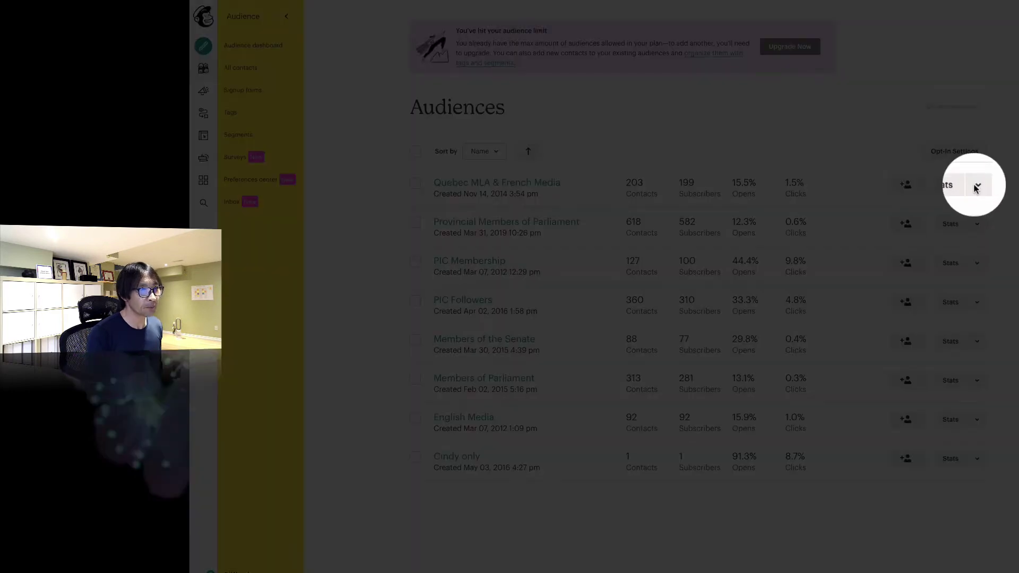
Choose Signup forms from the Quebec MLA & French Media audience's Stats dropdown.
{"action": "left_click", "coordinate": [976, 187]}
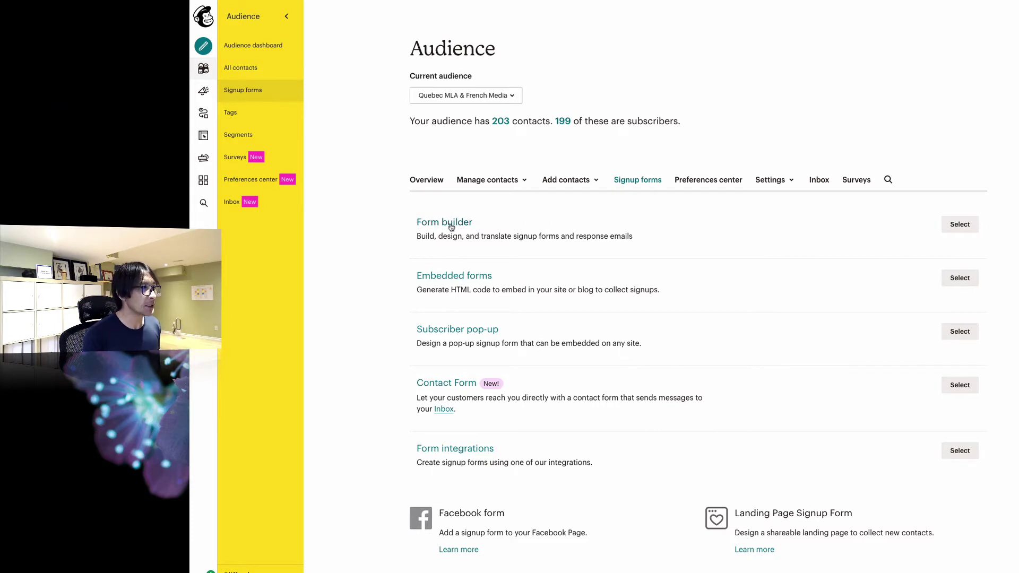
In Form builder, relabel the Email field as Courriel and save it.
{"action": "left_click", "coordinate": [964, 226]}
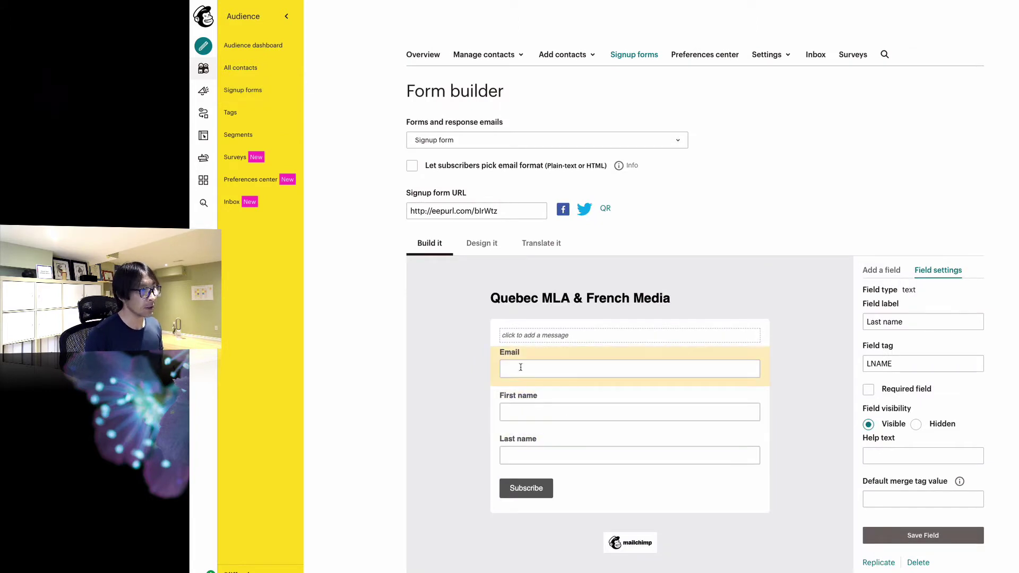
{"action": "left_click_drag", "start_coordinate": [528, 362], "coordinate": [528, 358]}
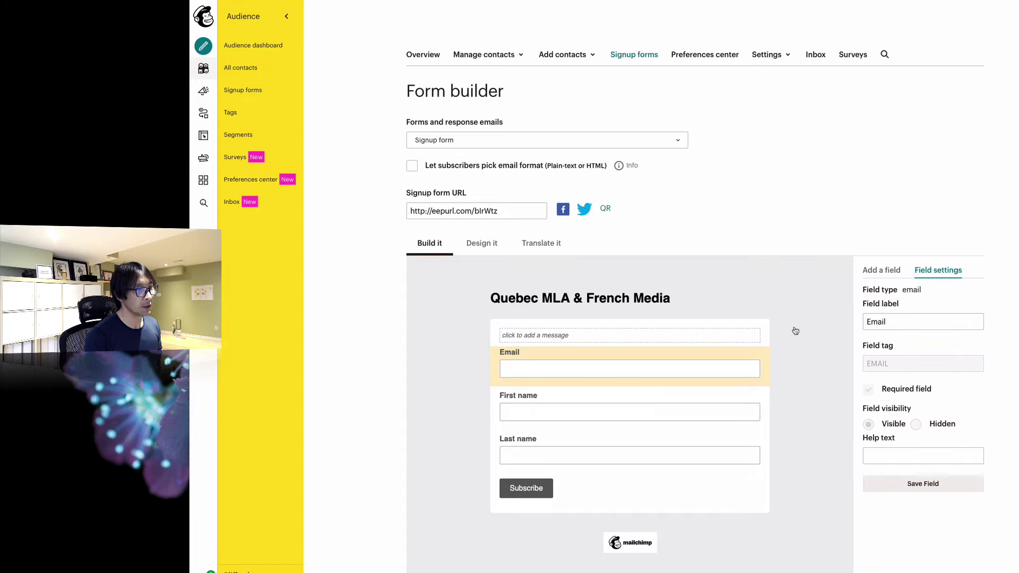
{"action": "left_click", "coordinate": [898, 319]}
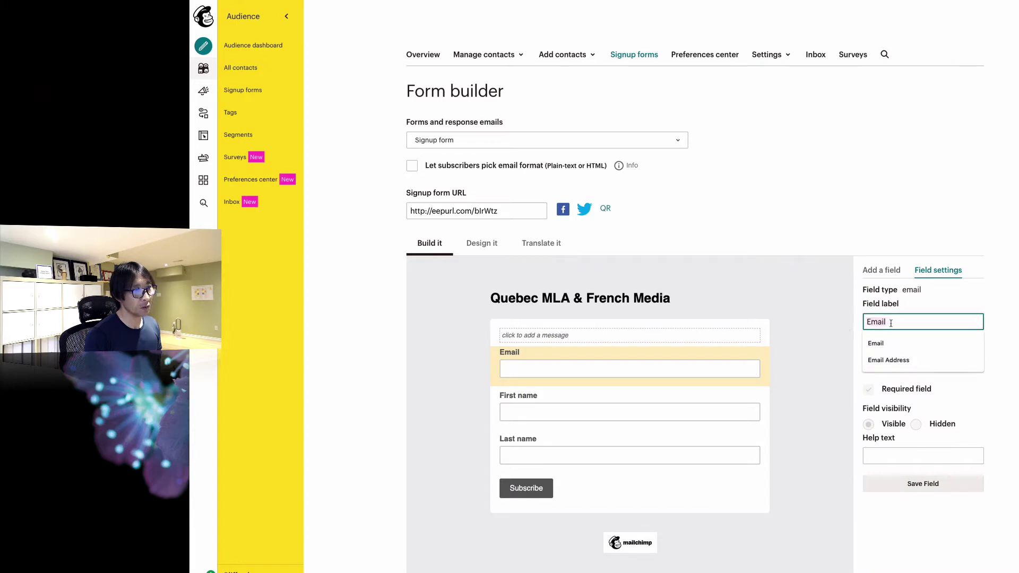
{"action": "double_click", "coordinate": [881, 322]}
{"action": "type", "text": "Courriel"}
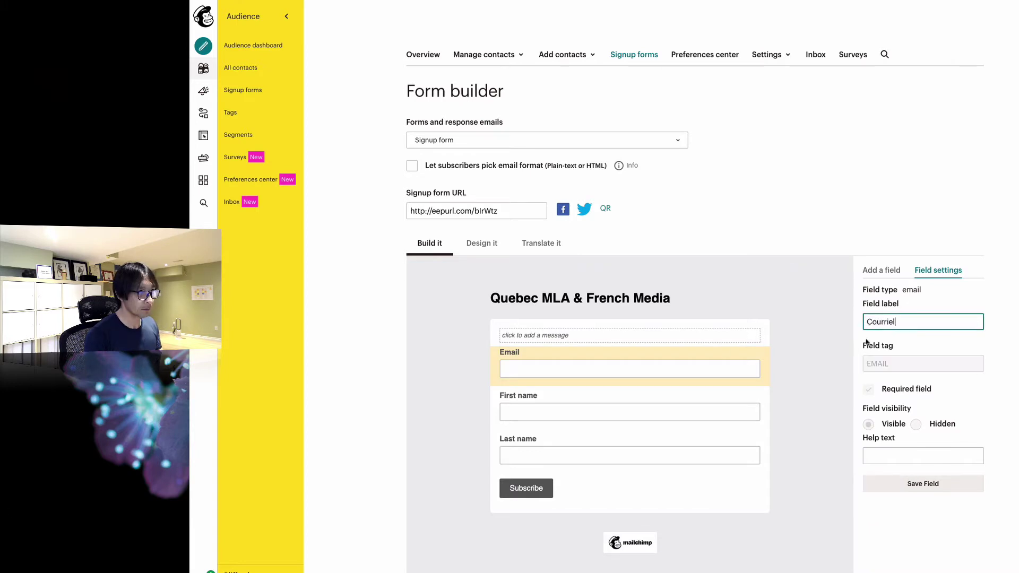
{"action": "left_click", "coordinate": [912, 489]}
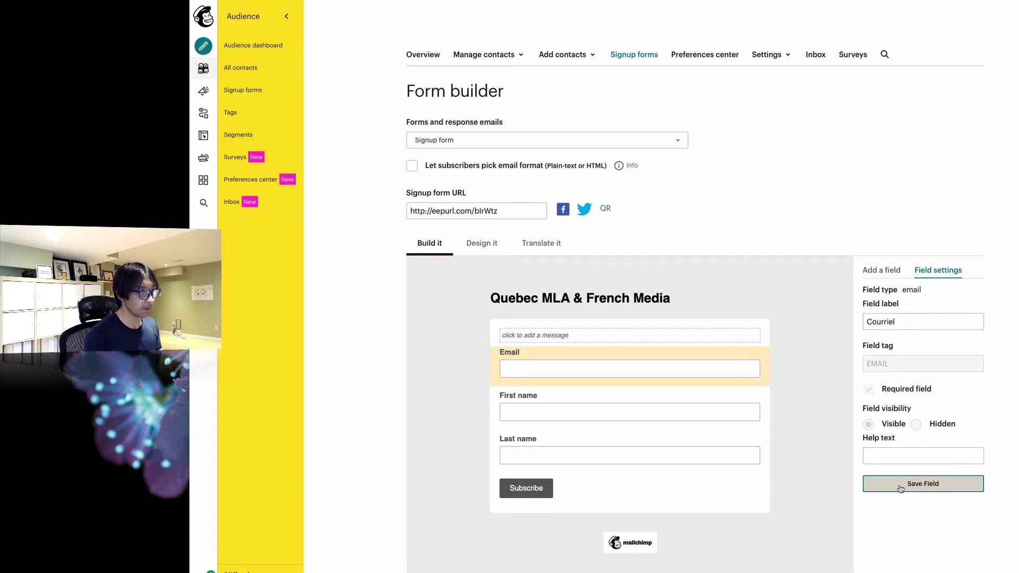
Enter Prénom as the First name label, then relabel Last name as Nom and save.
{"action": "left_click", "coordinate": [519, 397]}
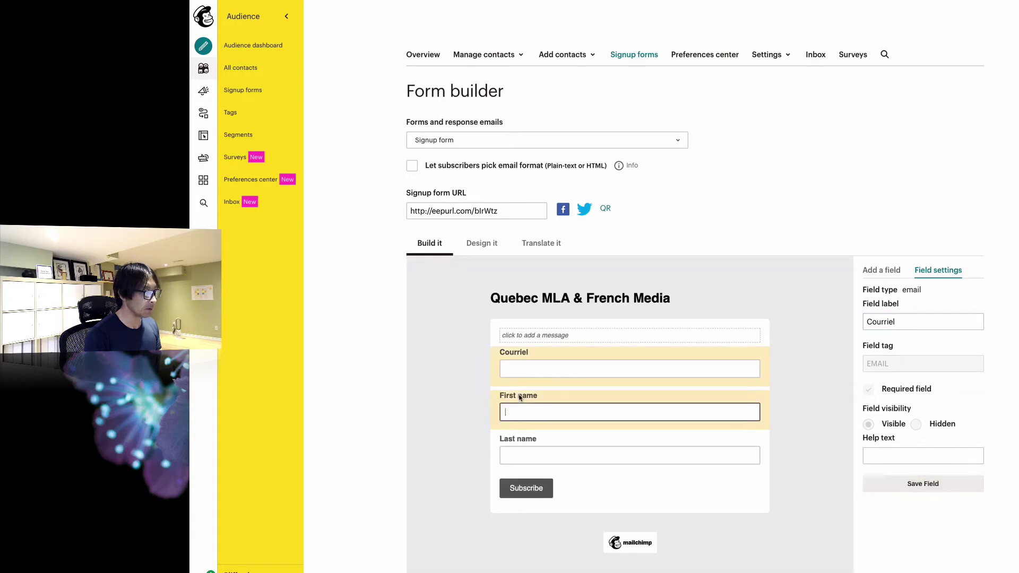
{"action": "left_click", "coordinate": [871, 321]}
{"action": "type", "text": "Prénom"}
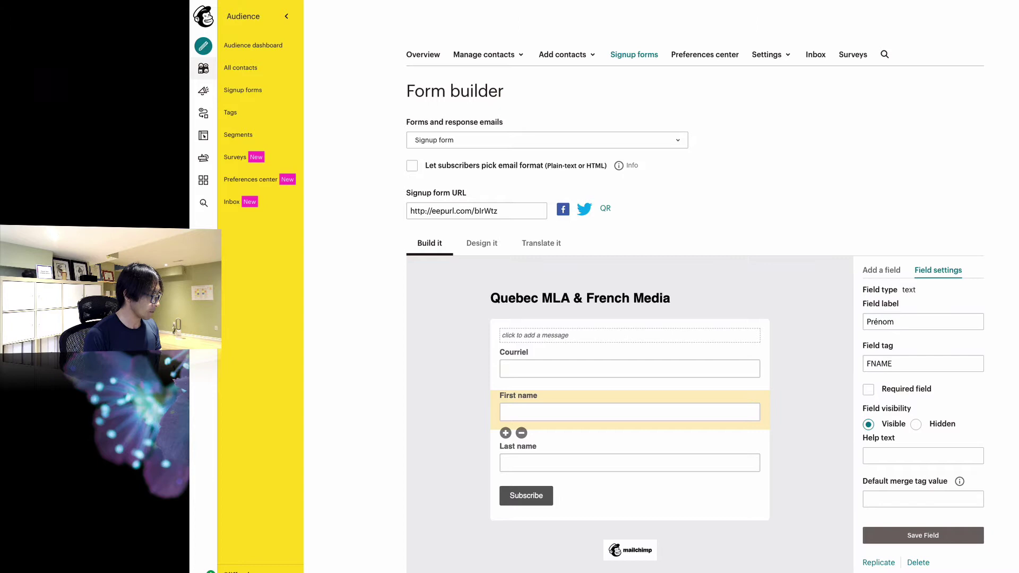
{"action": "left_click", "coordinate": [509, 457]}
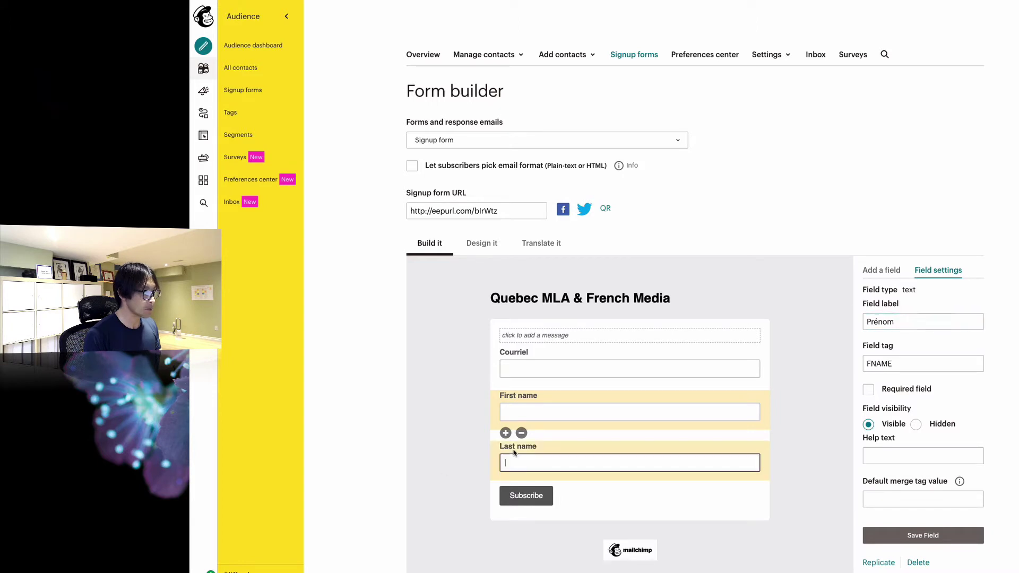
{"action": "left_click", "coordinate": [886, 320]}
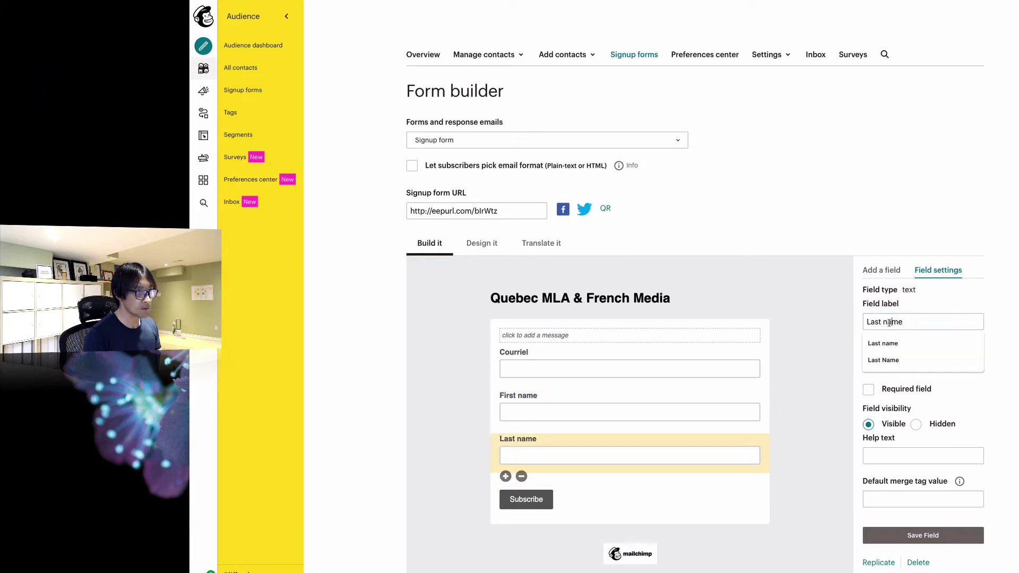
{"action": "triple_click", "coordinate": [887, 321]}
{"action": "type", "text": "Nom"}
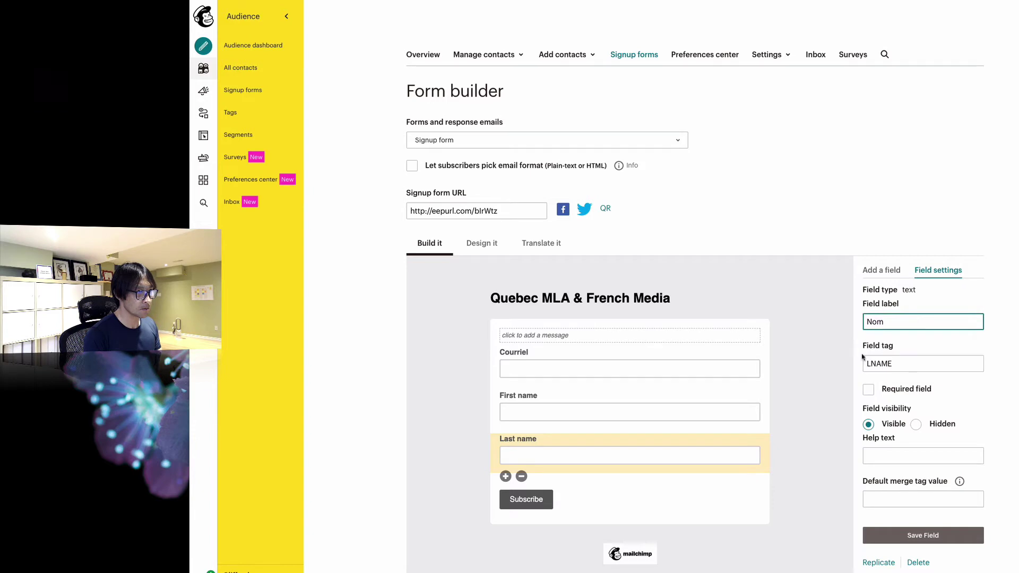
{"action": "left_click", "coordinate": [901, 534]}
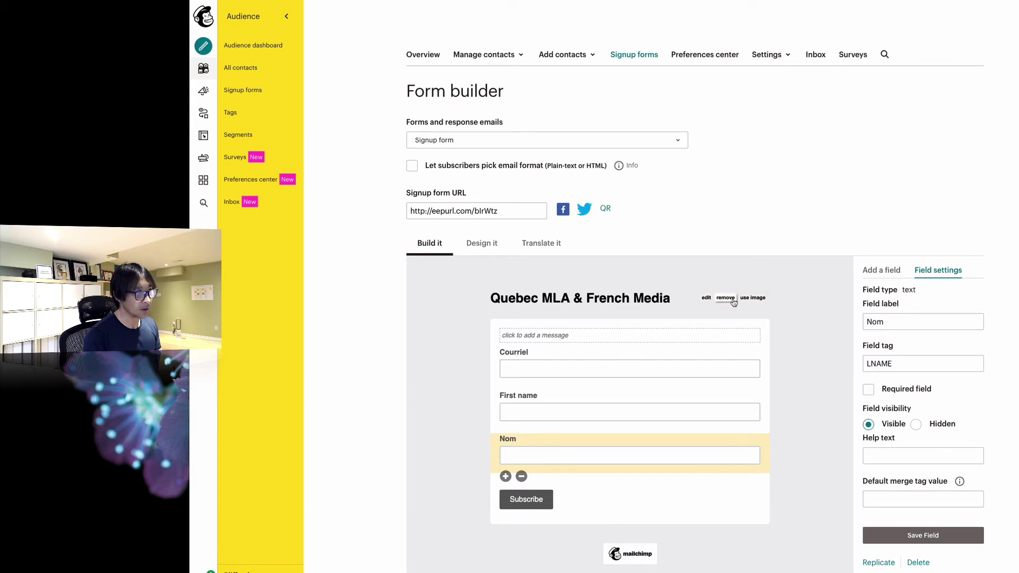
{"action": "left_click", "coordinate": [708, 299]}
{"action": "type", "text": "Quebec MLA & French Media"}
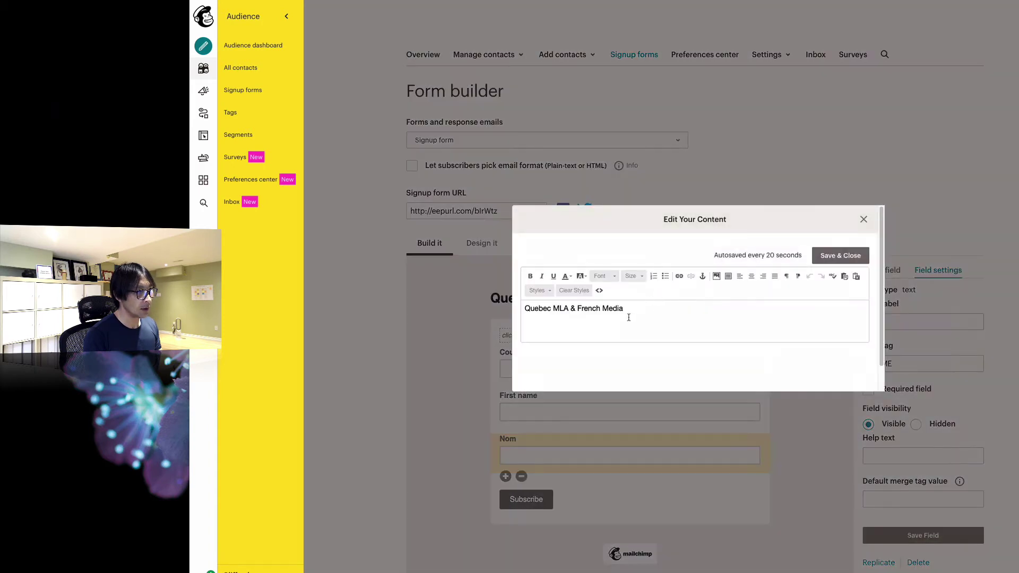
{"action": "key", "text": "ctrl+a"}
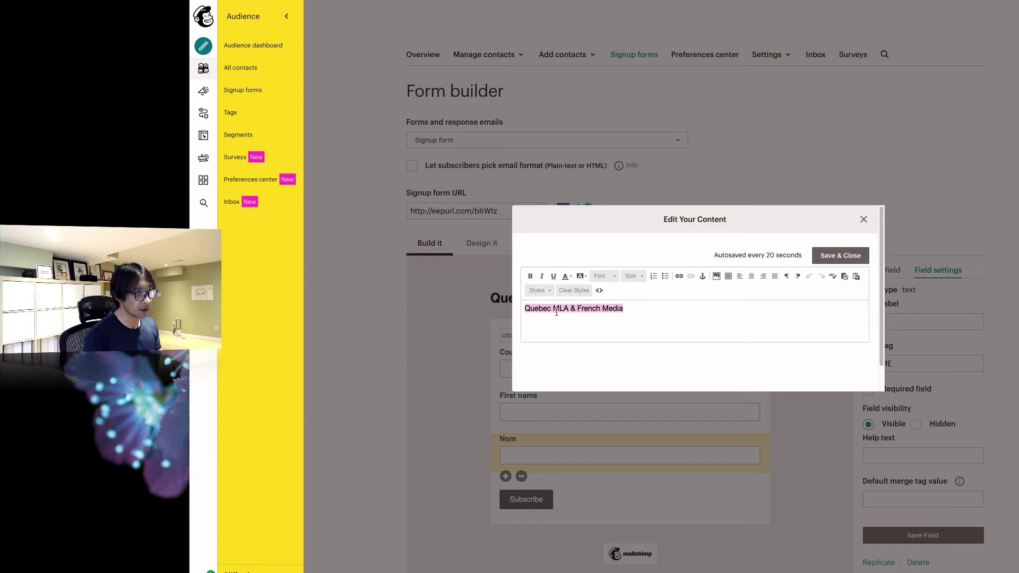
{"action": "left_click", "coordinate": [840, 256]}
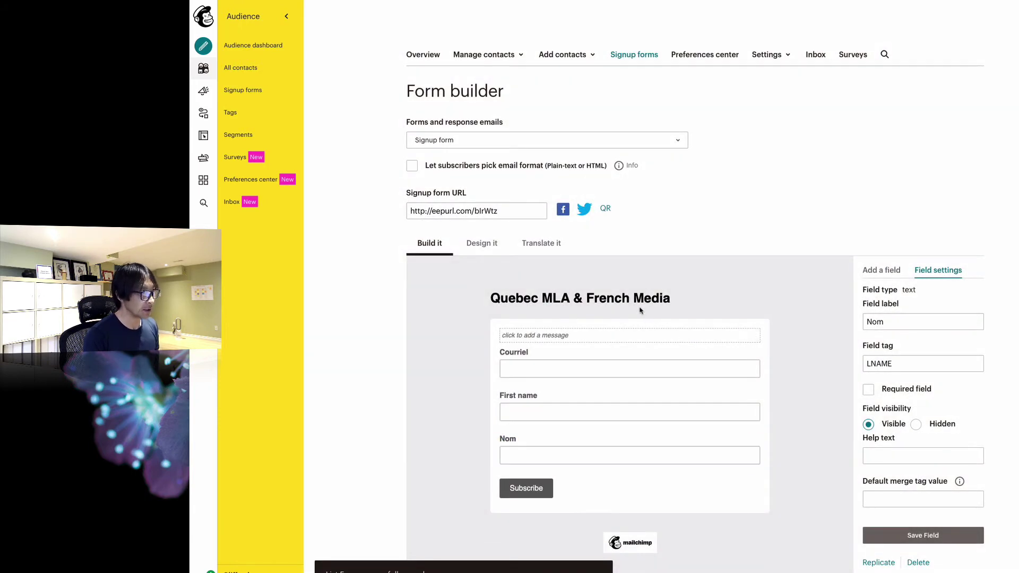
{"action": "mouse_move", "coordinate": [632, 298]}
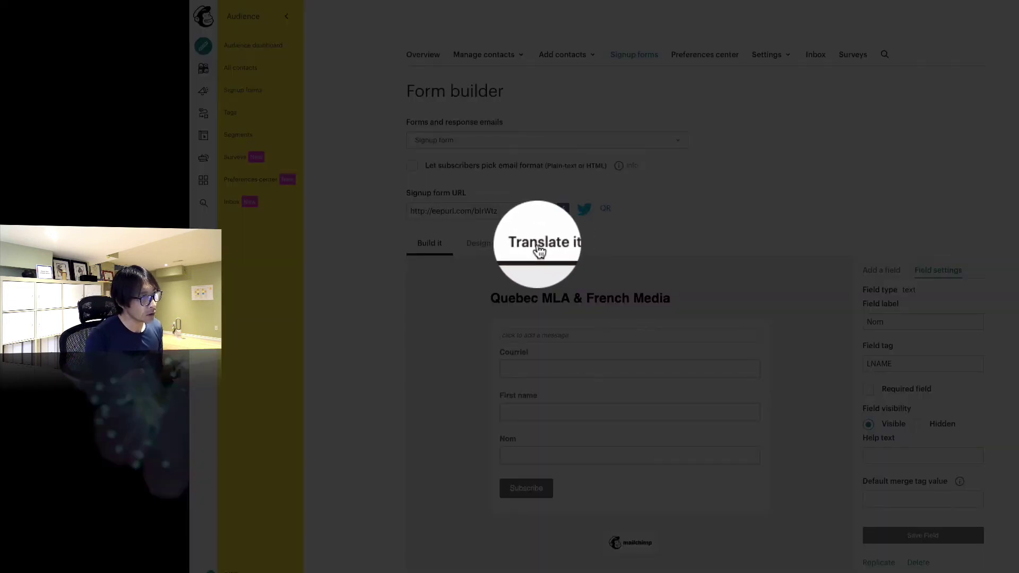
Go to the form's Translate it settings and expand the Set default language list.
{"action": "left_click", "coordinate": [541, 247]}
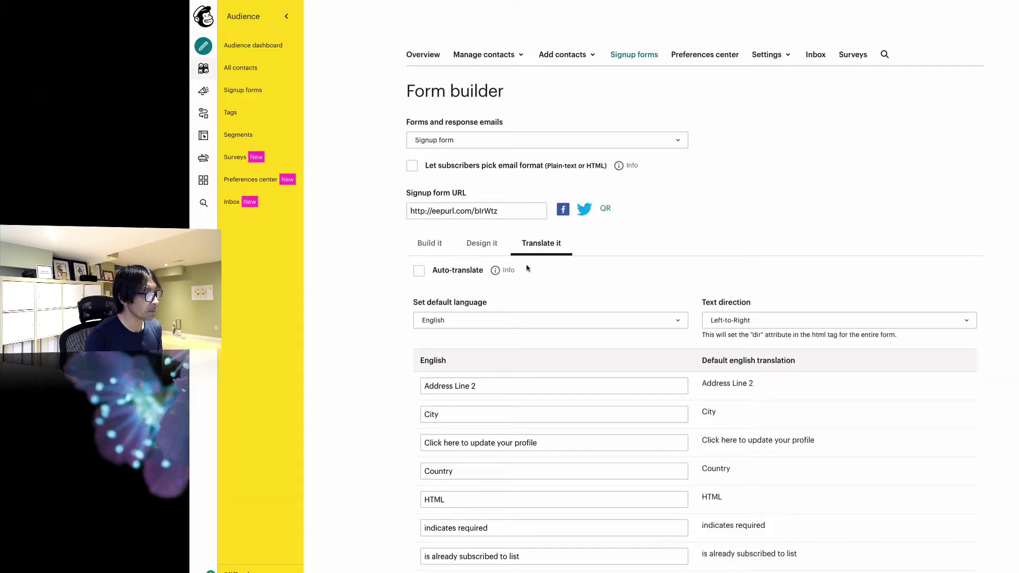
{"action": "scroll", "coordinate": [540, 334], "scroll_direction": "down", "scroll_amount": 1}
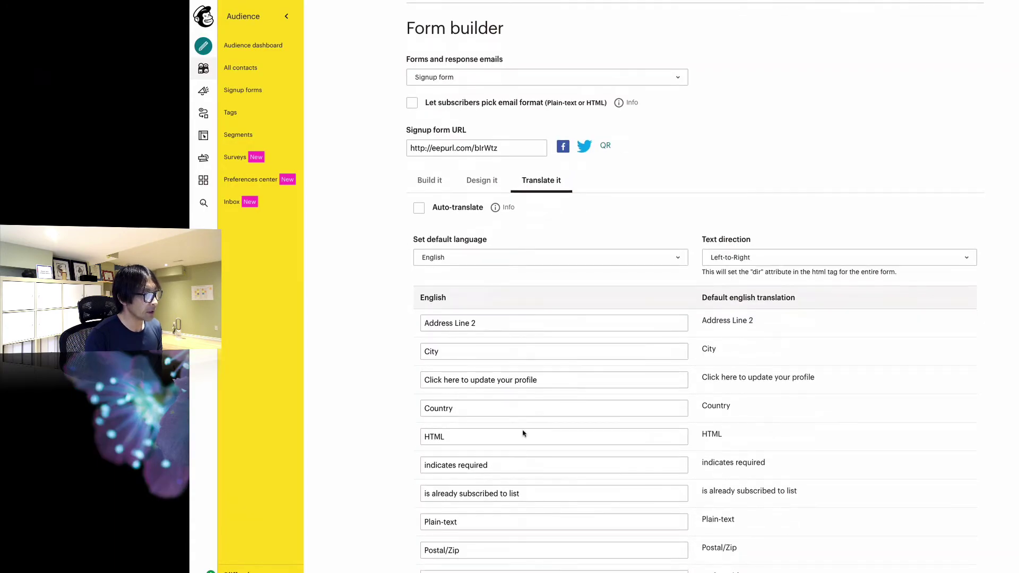
{"action": "scroll", "coordinate": [523, 441], "scroll_direction": "down", "scroll_amount": 4}
{"action": "scroll", "coordinate": [520, 455], "scroll_direction": "down", "scroll_amount": 1}
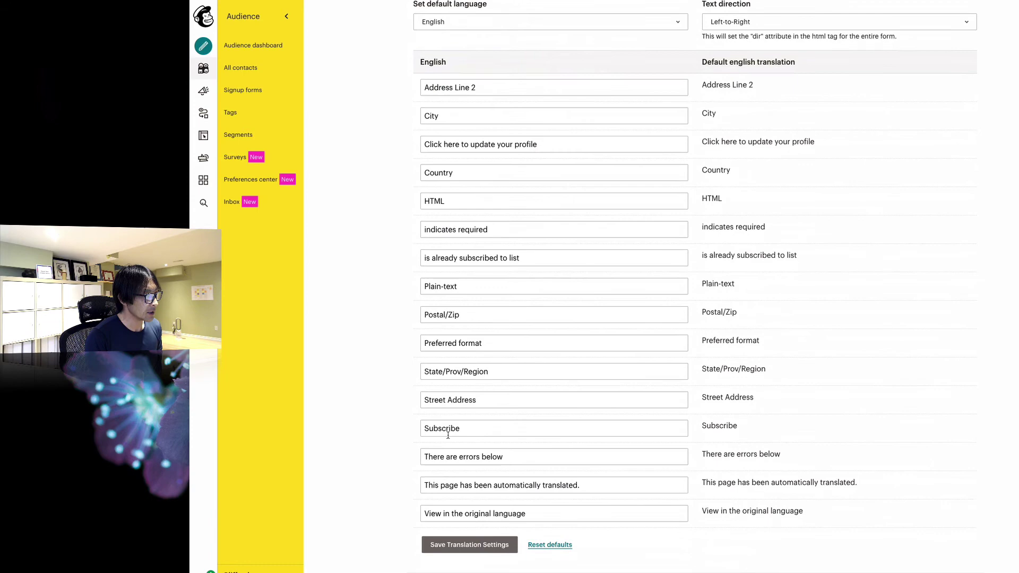
{"action": "scroll", "coordinate": [558, 206], "scroll_direction": "up", "scroll_amount": 4}
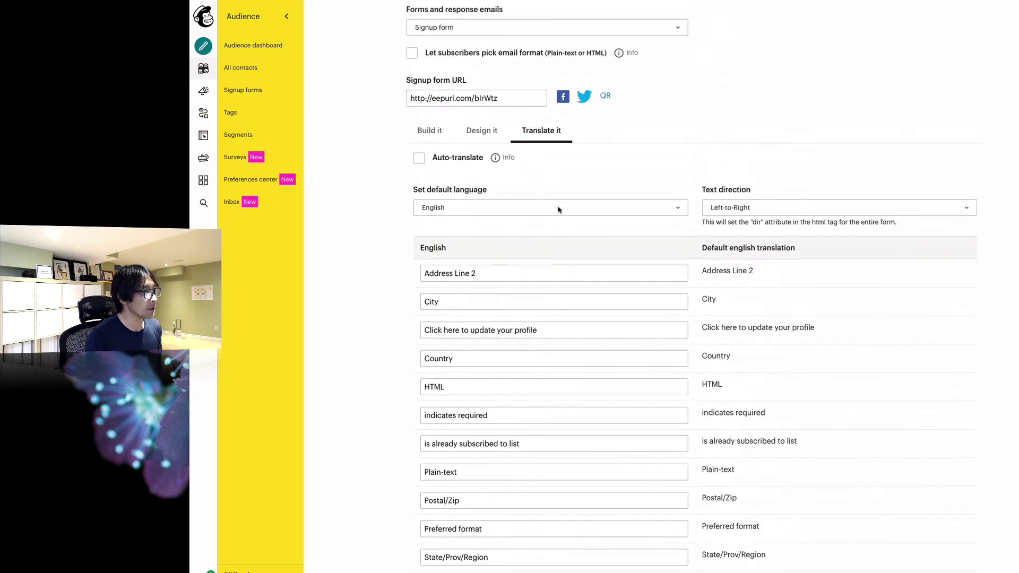
{"action": "scroll", "coordinate": [448, 182], "scroll_direction": "up", "scroll_amount": 3}
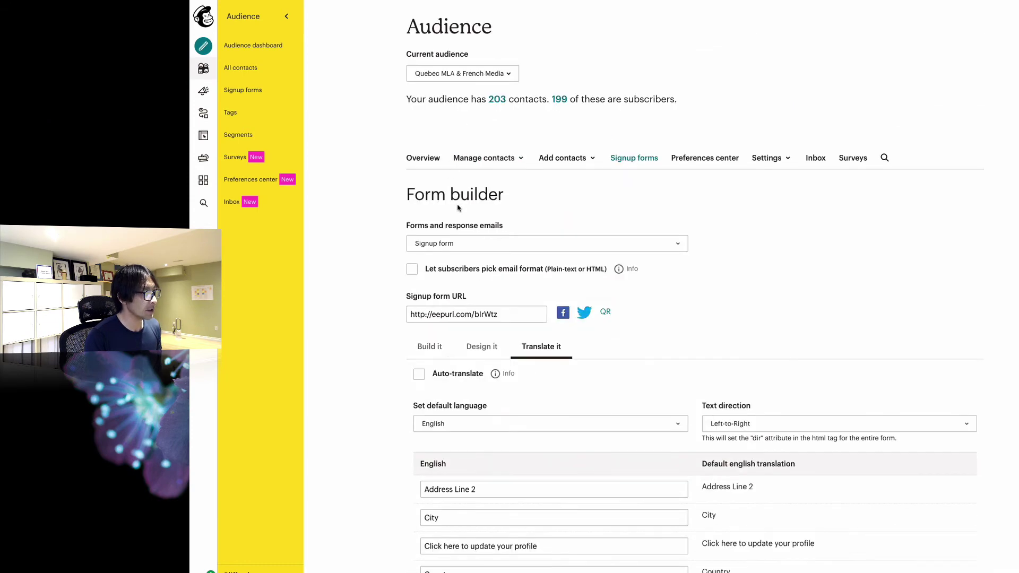
{"action": "left_click", "coordinate": [433, 343]}
{"action": "scroll", "coordinate": [432, 345], "scroll_direction": "down", "scroll_amount": 3}
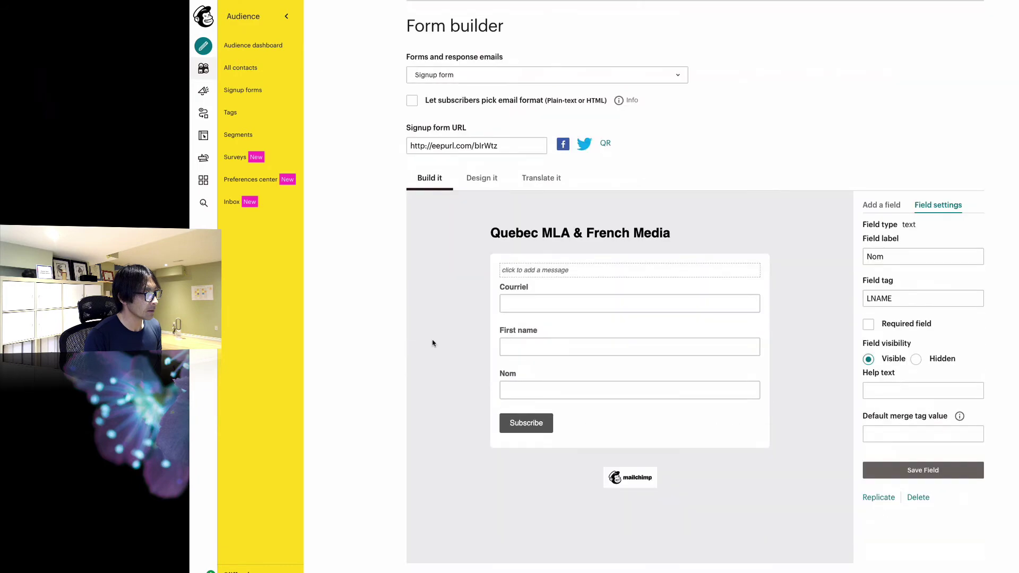
{"action": "left_click", "coordinate": [541, 178]}
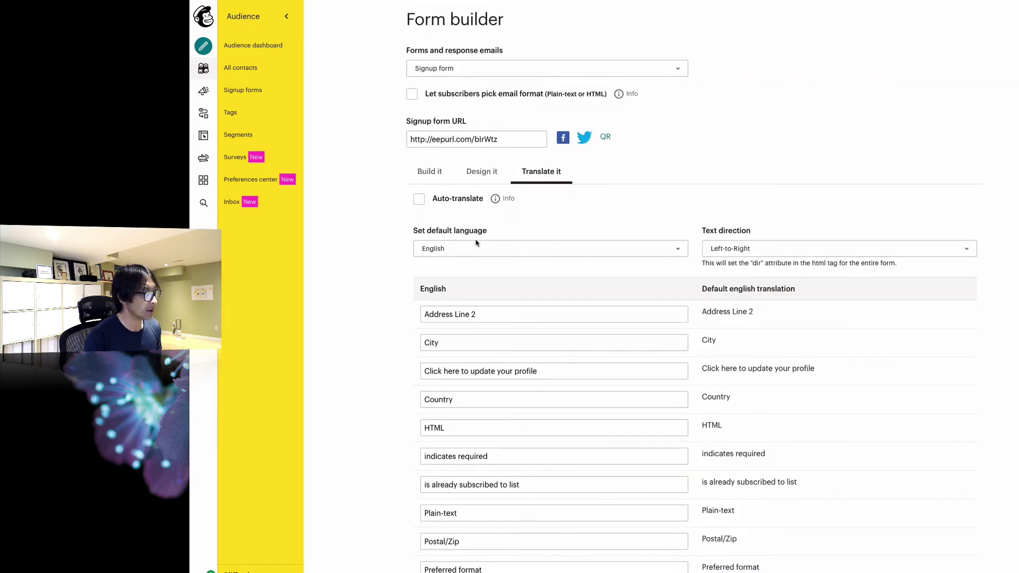
{"action": "left_click", "coordinate": [676, 249]}
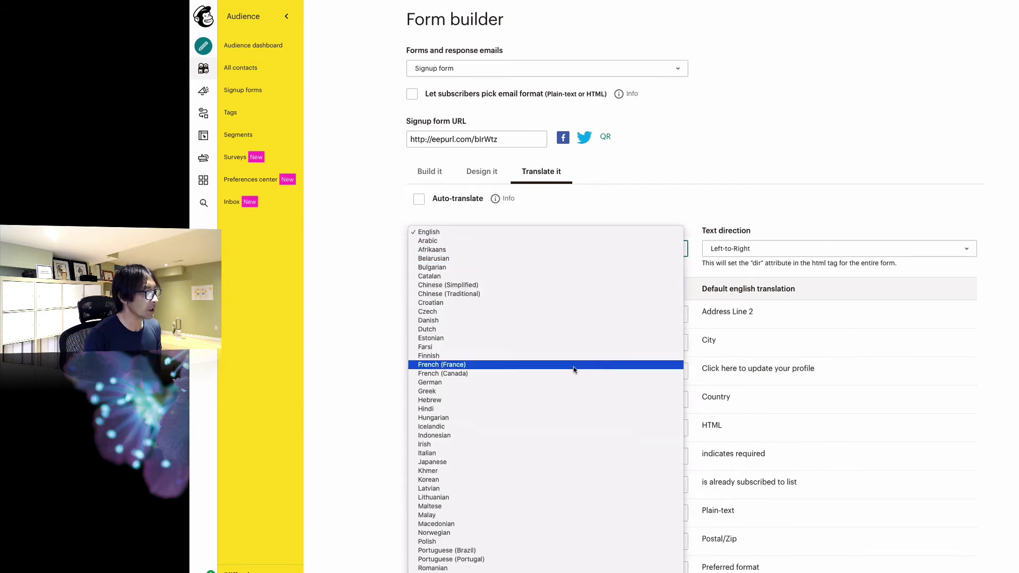
Set French (Canada) as the default language, save the translation settings, and select the form URL.
{"action": "left_click", "coordinate": [453, 375]}
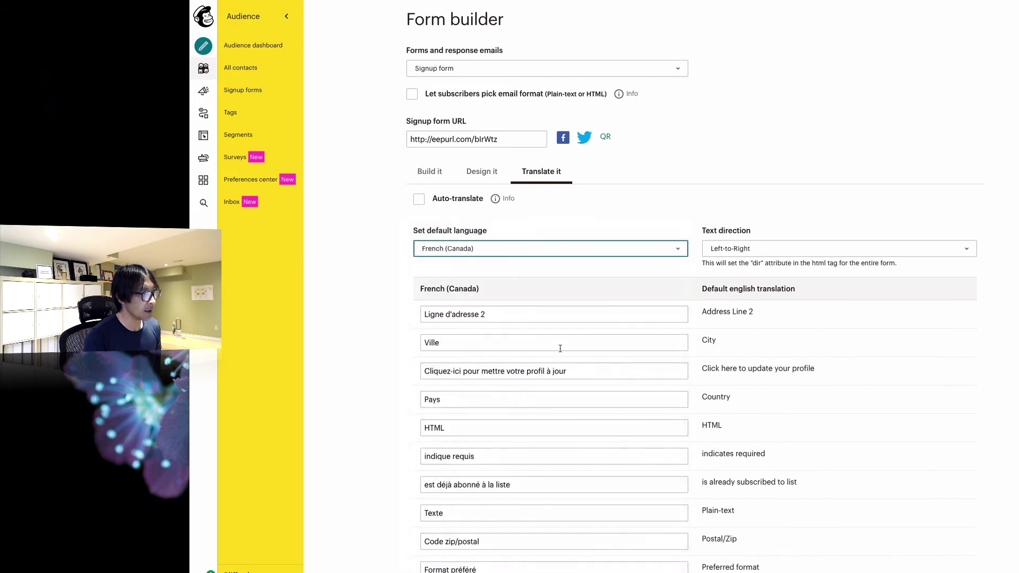
{"action": "scroll", "coordinate": [560, 348], "scroll_direction": "down", "scroll_amount": 5}
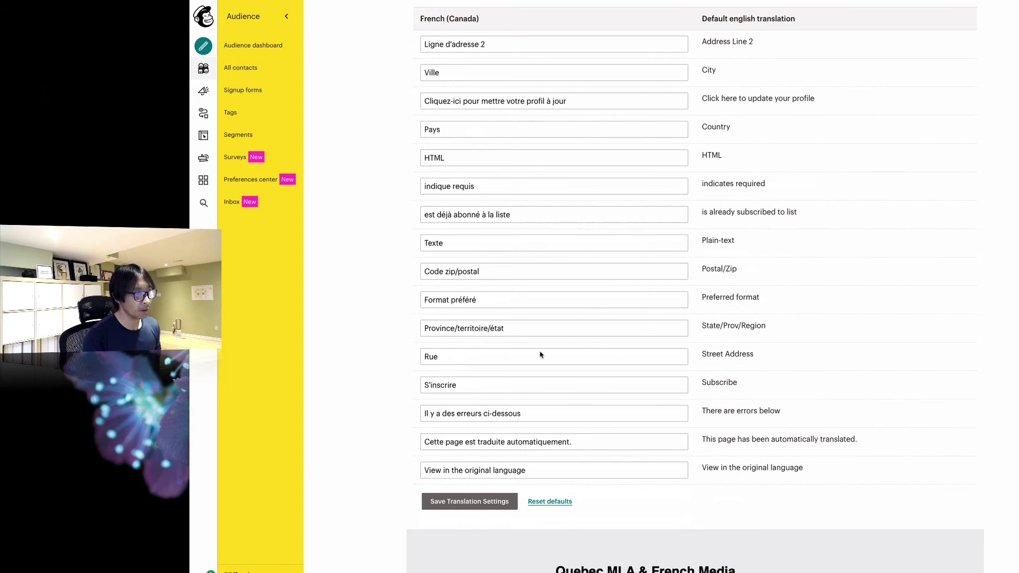
{"action": "double_click", "coordinate": [465, 386]}
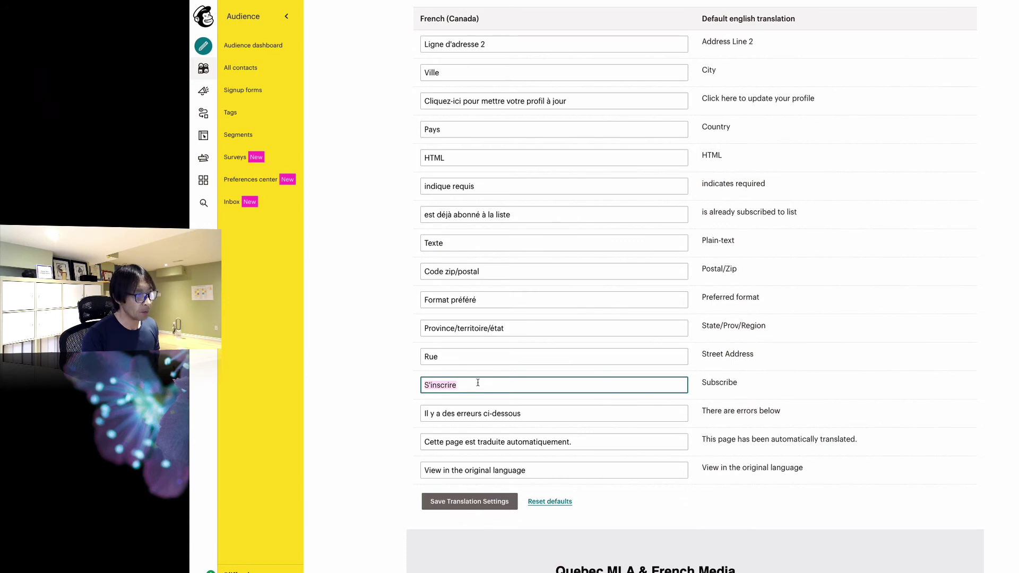
{"action": "left_click", "coordinate": [451, 506]}
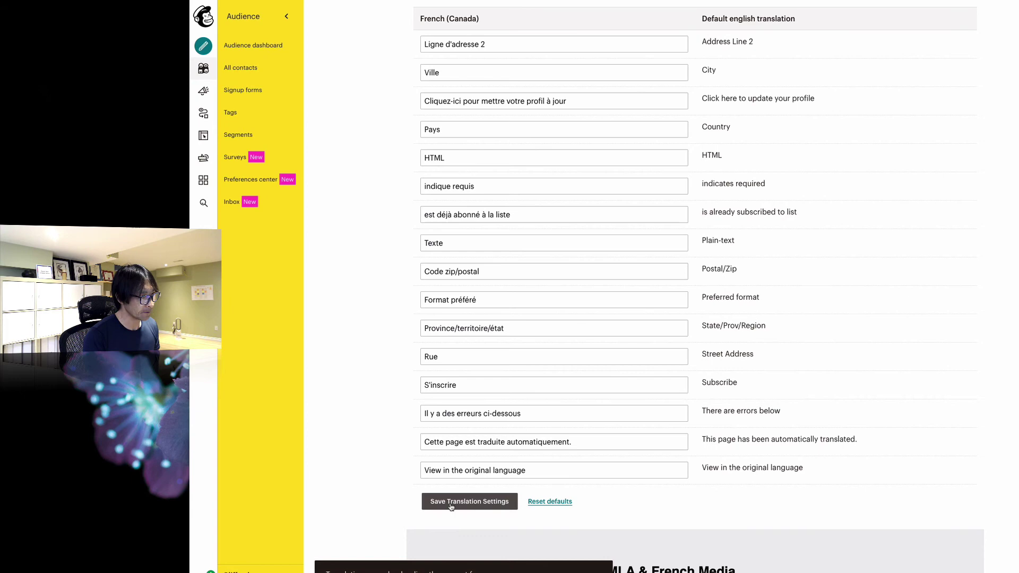
{"action": "left_click_drag", "start_coordinate": [508, 159], "coordinate": [418, 148]}
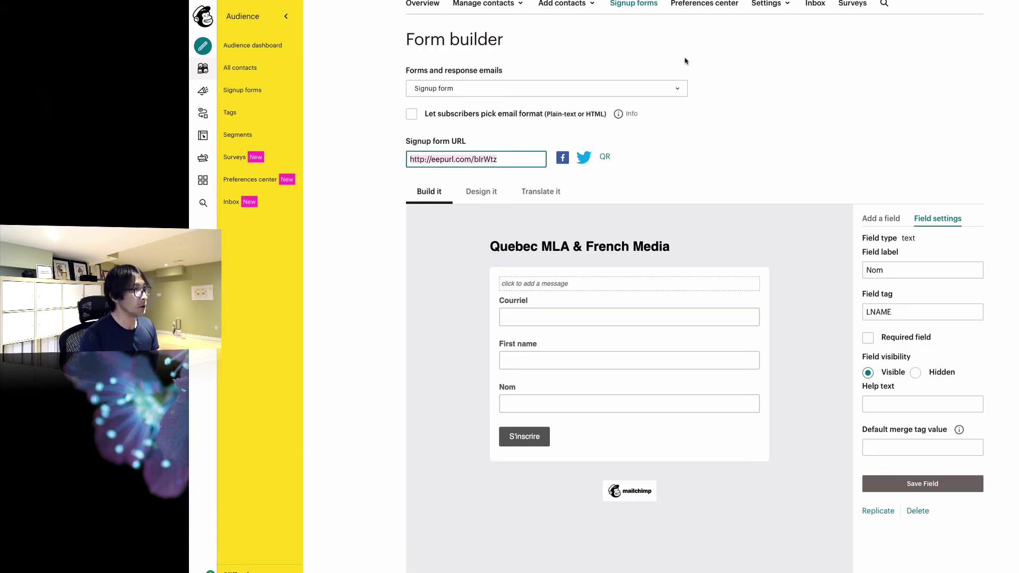
Check the live form in a new tab, then select the untranslated First name field.
{"action": "key", "text": "ctrl+t"}
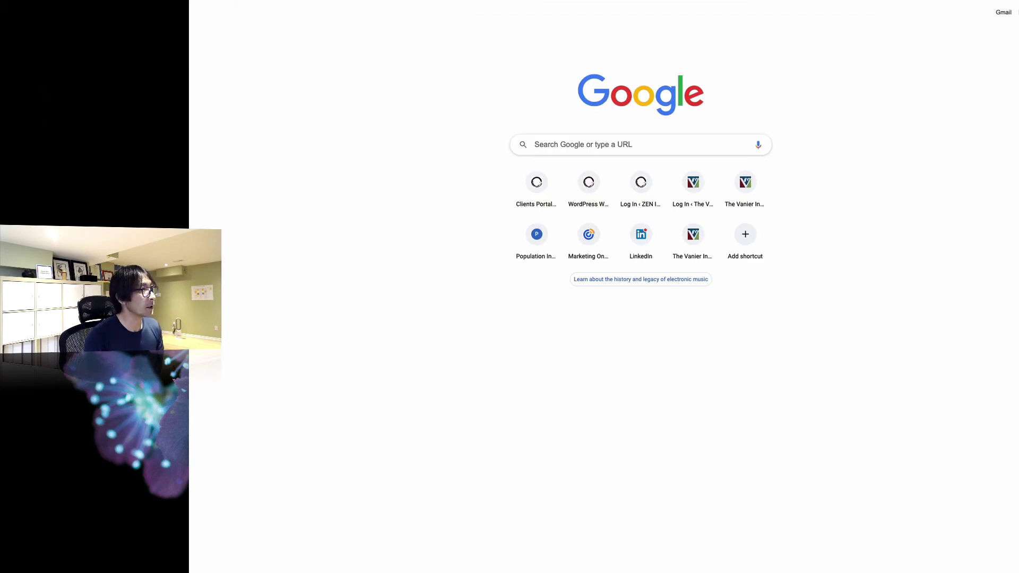
{"action": "key", "text": "Return"}
{"action": "left_click", "coordinate": [546, 95]}
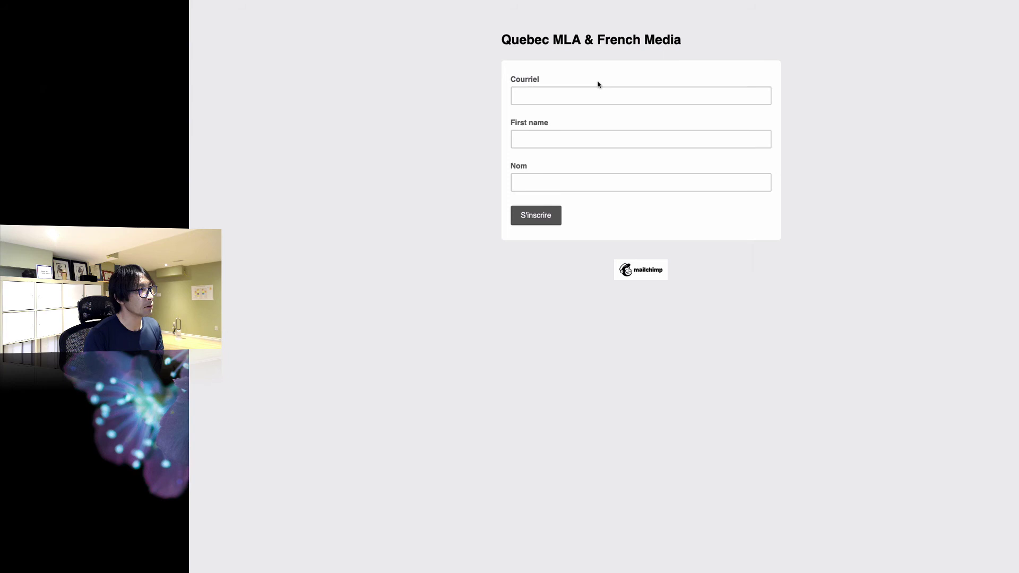
{"action": "left_click_drag", "start_coordinate": [552, 123], "coordinate": [510, 124]}
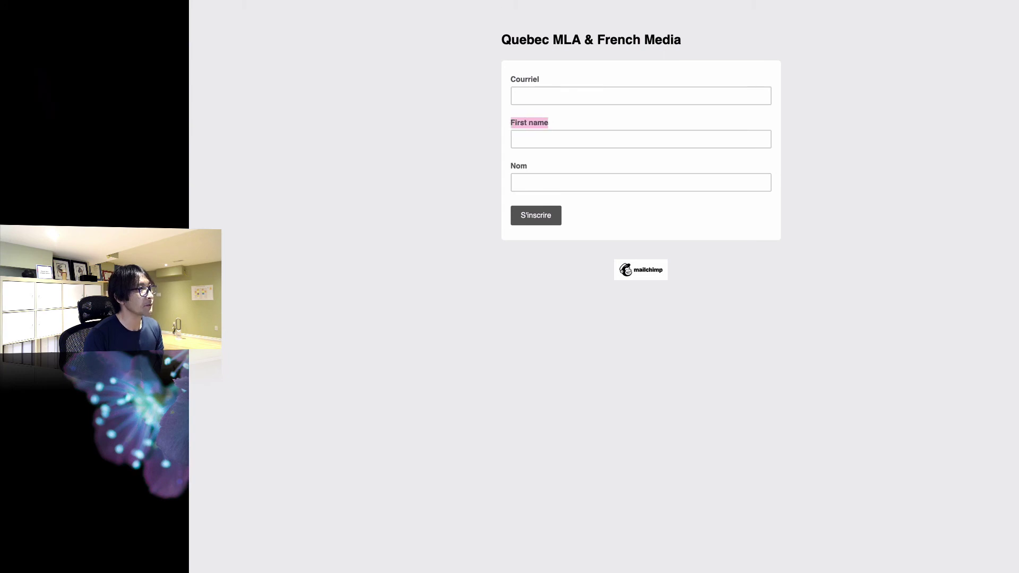
{"action": "key", "text": "super+w"}
{"action": "left_click", "coordinate": [552, 358]}
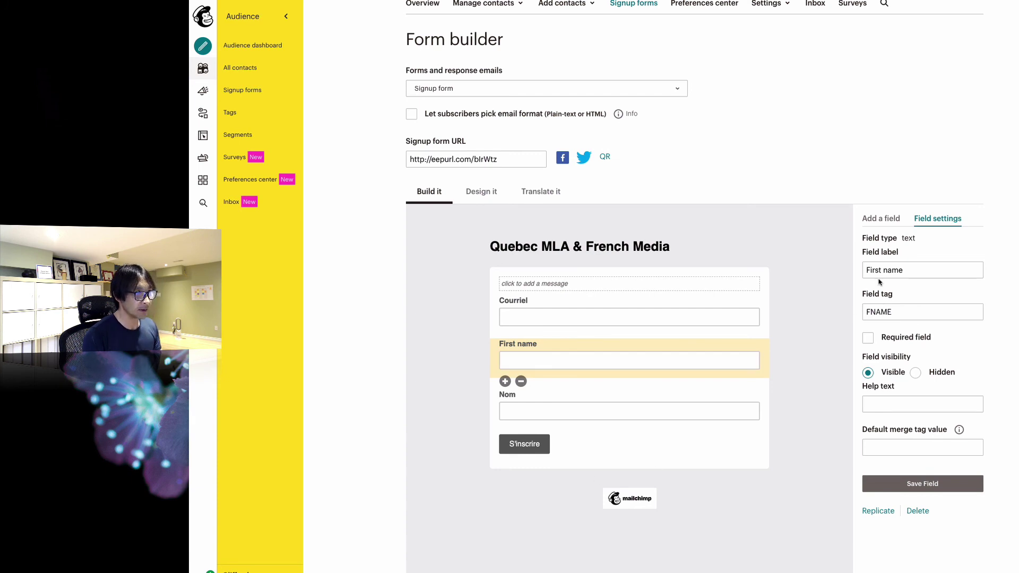
Paste Prénom as the first-name field label and save the field.
{"action": "left_click", "coordinate": [917, 269]}
{"action": "type", "text": "Prénom"}
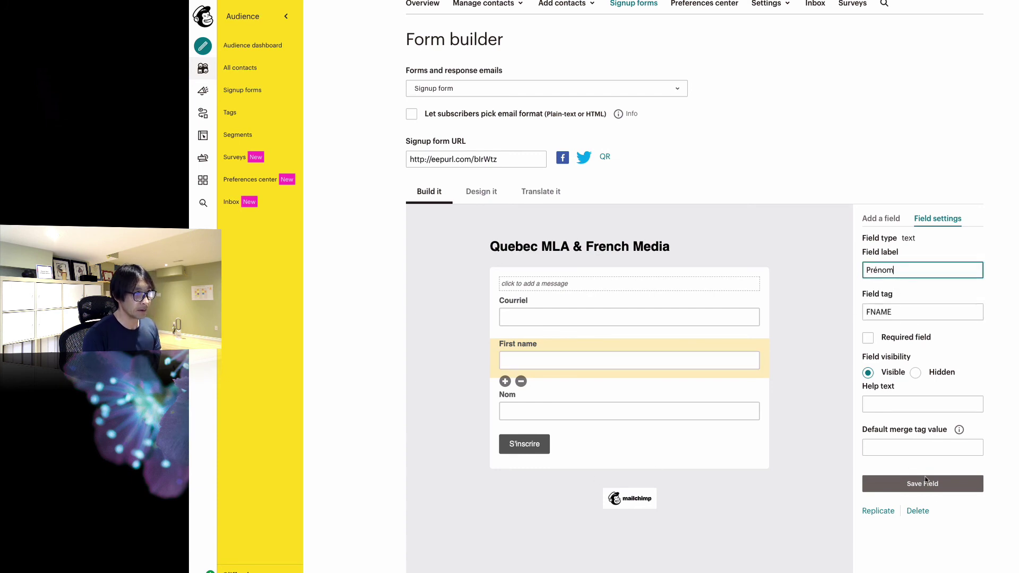
{"action": "left_click", "coordinate": [931, 488]}
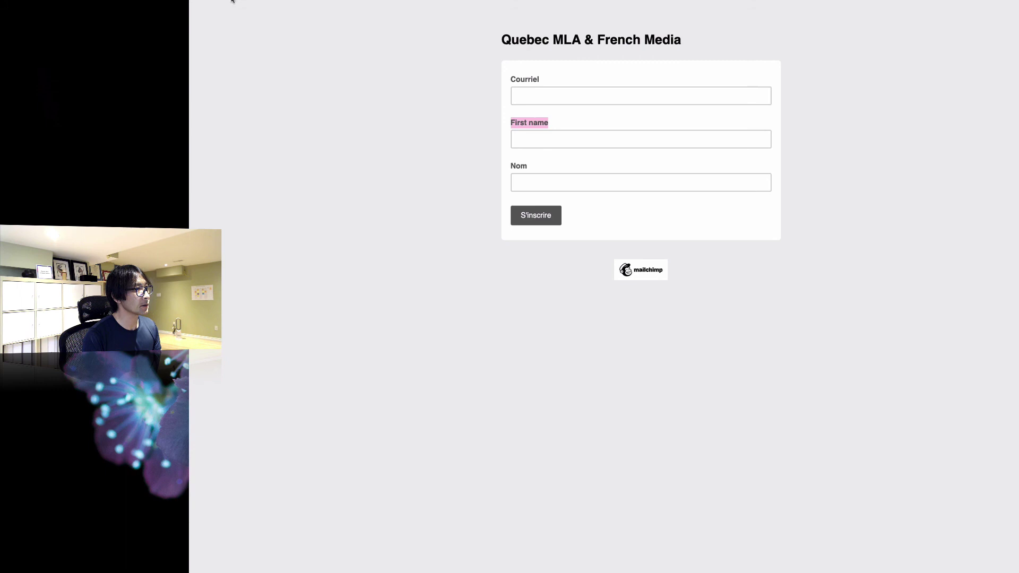
Reload the live signup form to confirm the Courriel, Prénom and Nom labels.
{"action": "left_click", "coordinate": [232, 0]}
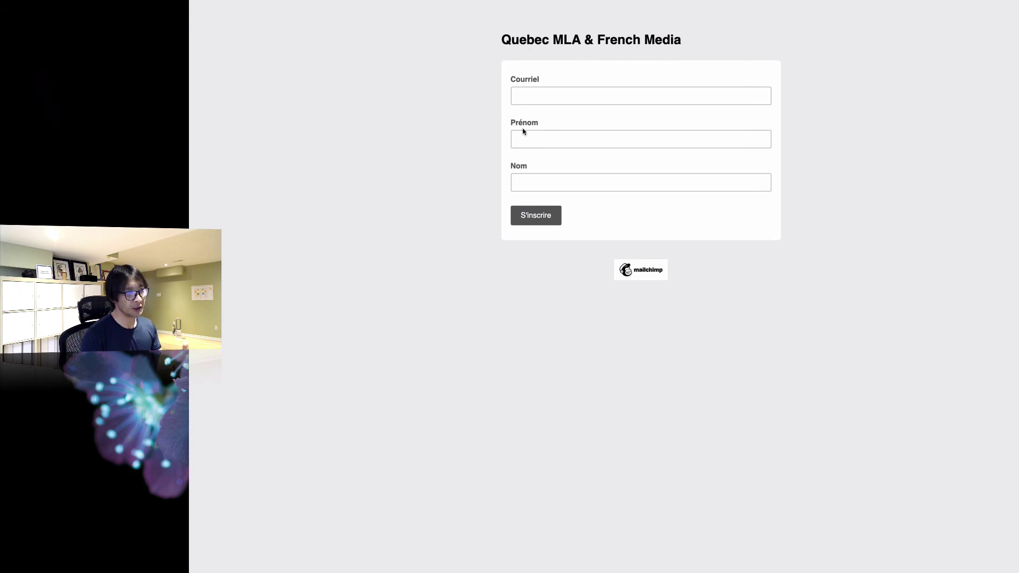